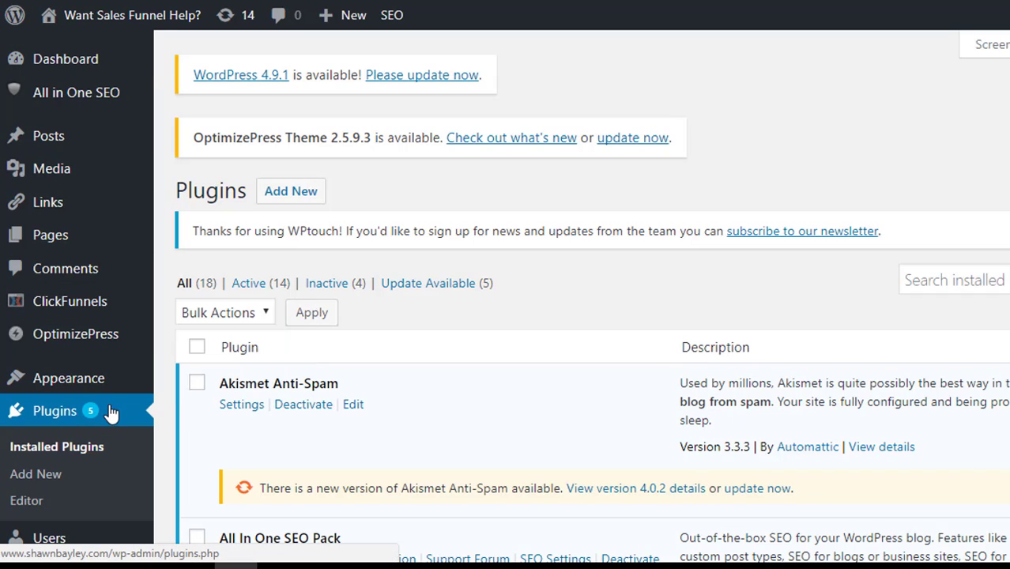
- Open the page for adding new plugins and look over its search field and the featured plugins
{"action": "left_click", "coordinate": [306, 198]}
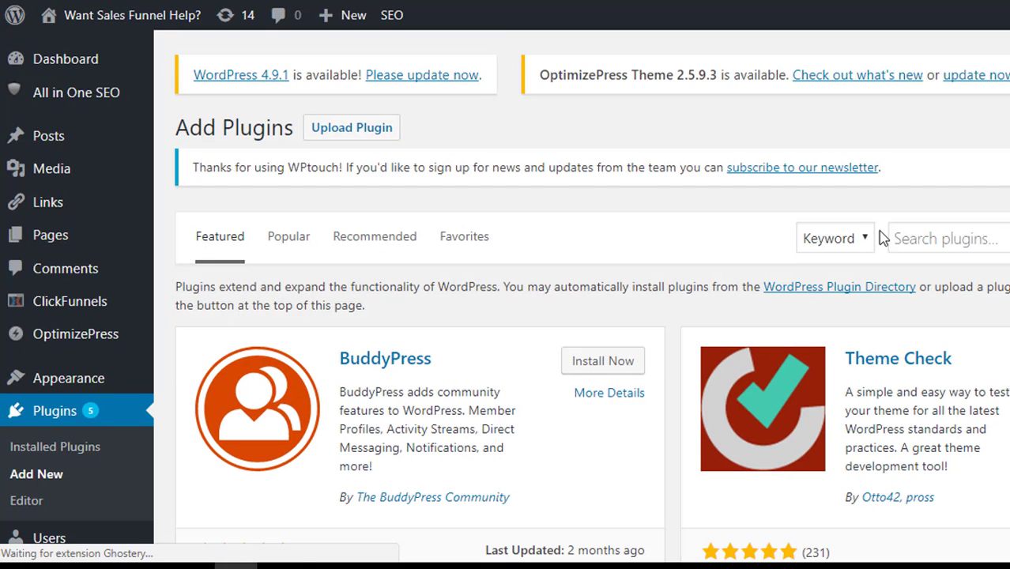
{"action": "left_click", "coordinate": [963, 235]}
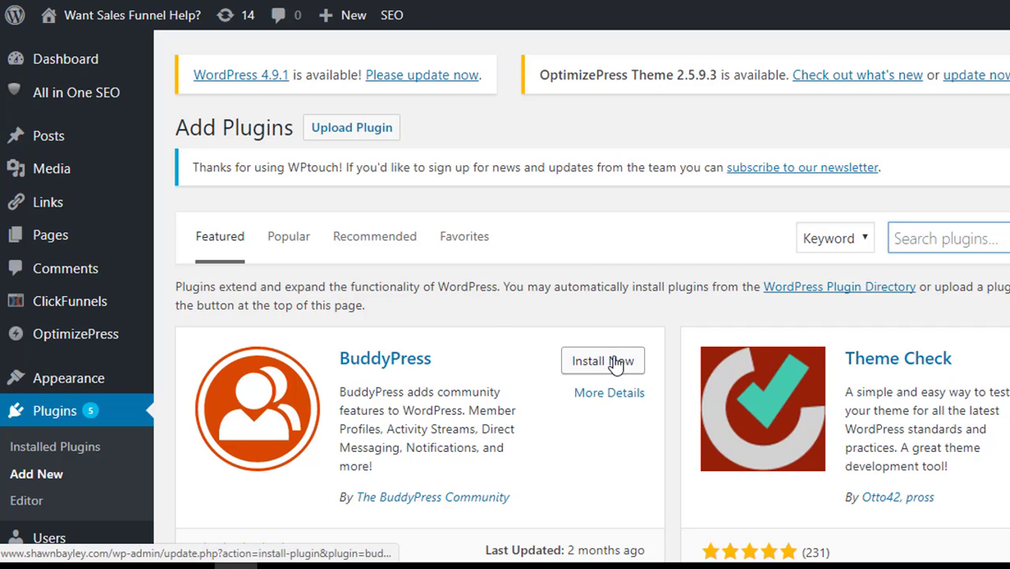
{"action": "scroll", "coordinate": [135, 259], "scroll_direction": "down", "scroll_amount": 2}
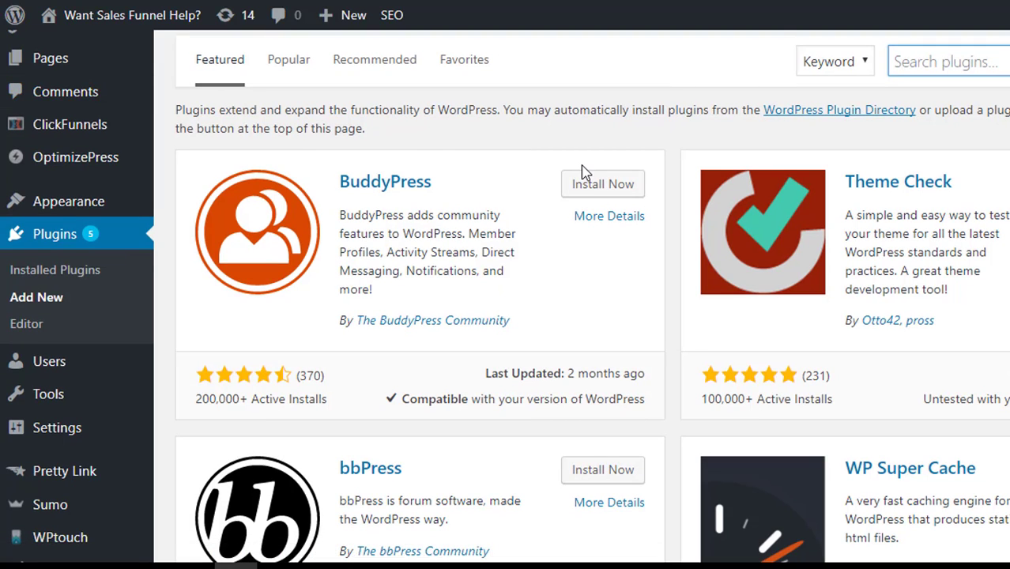
{"action": "scroll", "coordinate": [475, 197], "scroll_direction": "up", "scroll_amount": 1}
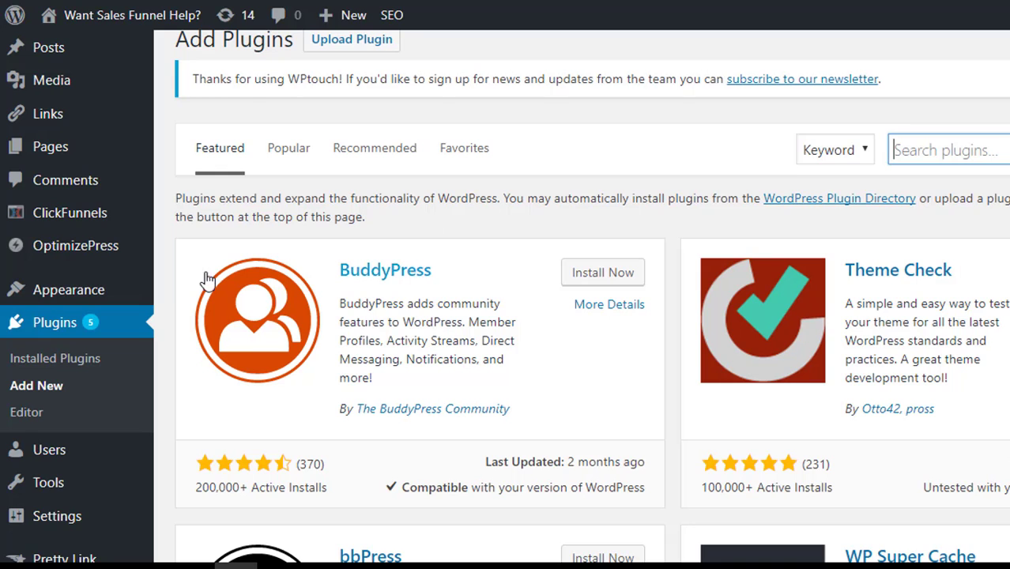
- Go to the Pretty Link plugin's list of links and start a new pretty link
{"action": "scroll", "coordinate": [207, 280], "scroll_direction": "down", "scroll_amount": 3}
{"action": "mouse_move", "coordinate": [33, 417]}
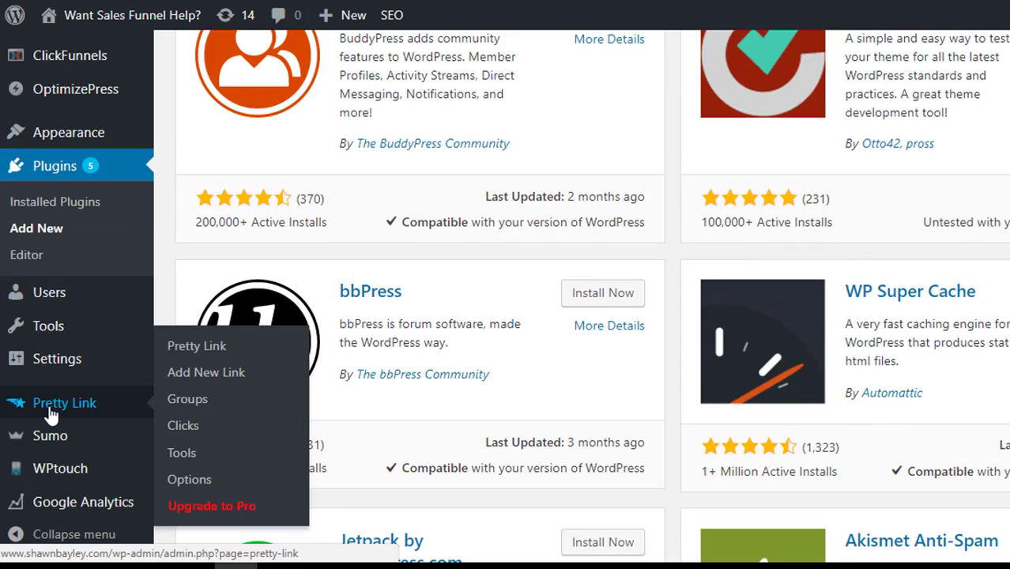
{"action": "left_click", "coordinate": [199, 370]}
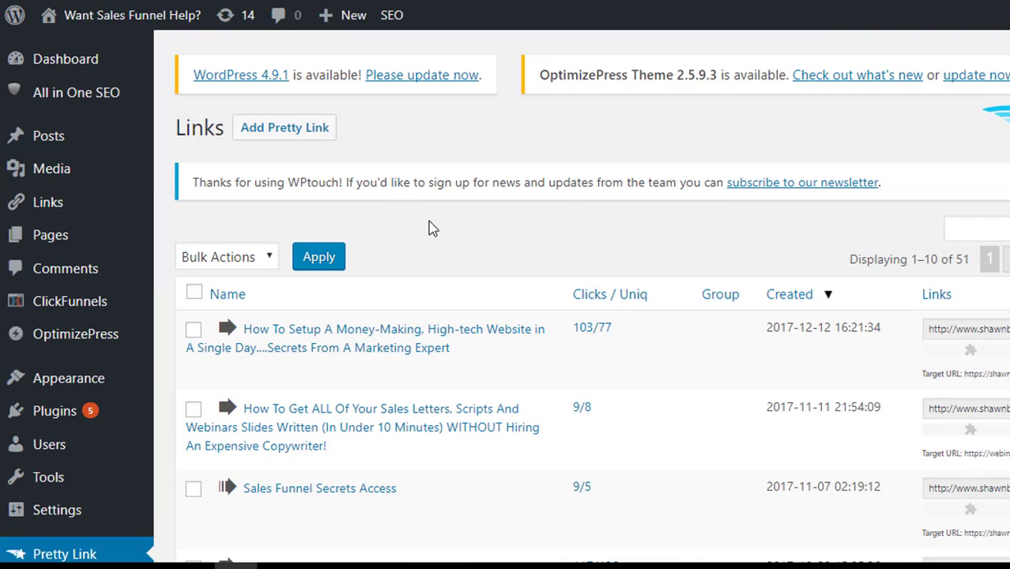
{"action": "left_click", "coordinate": [345, 129]}
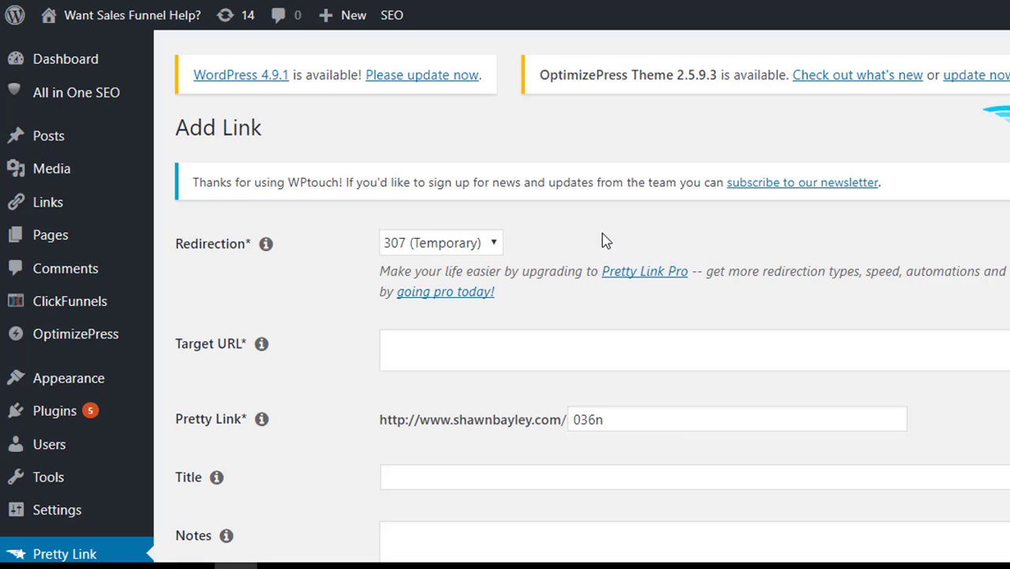
- Set the new link's redirection type to 301 (Permanent)
{"action": "left_click", "coordinate": [496, 242]}
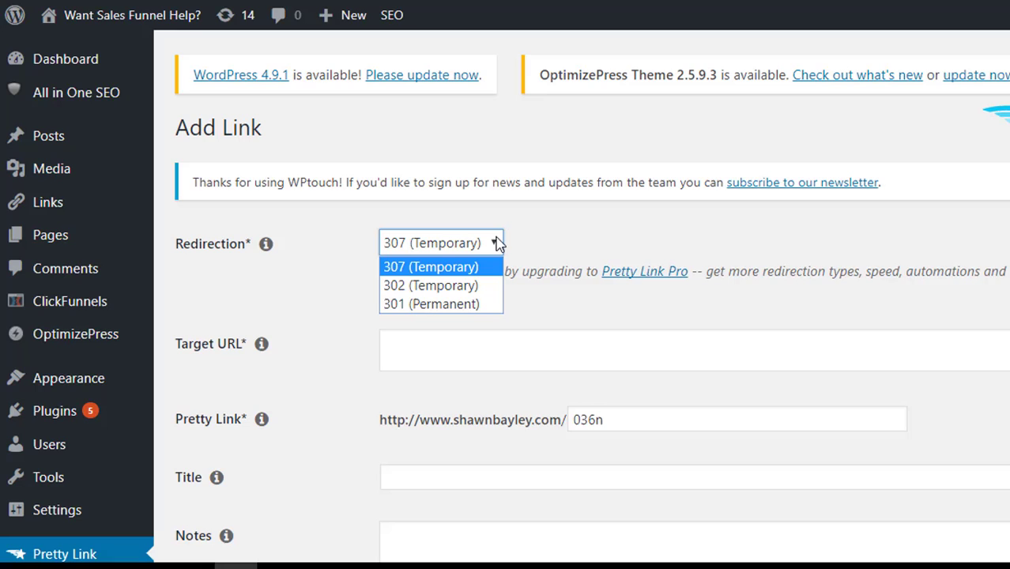
{"action": "left_click", "coordinate": [424, 306]}
{"action": "left_click", "coordinate": [547, 242]}
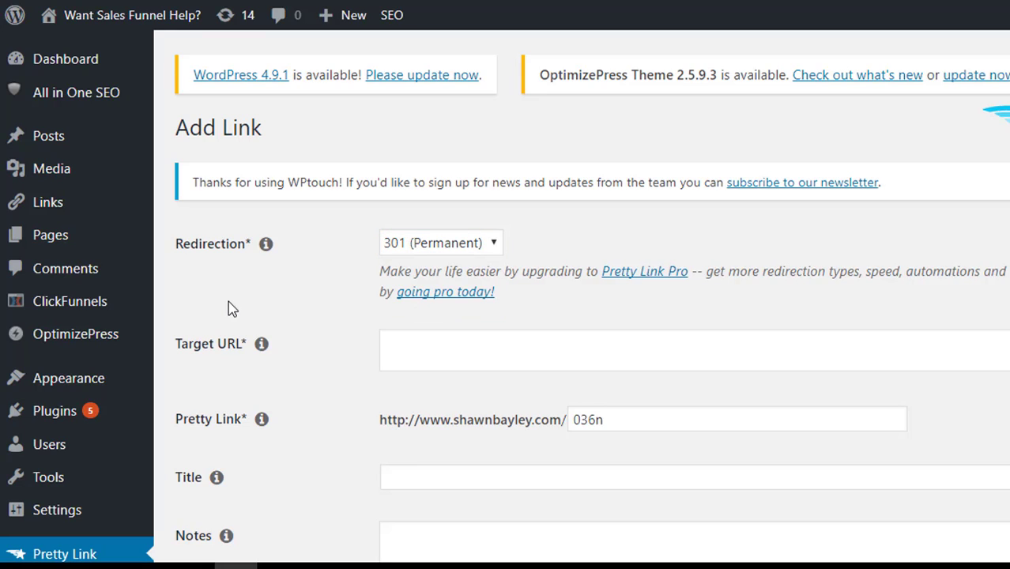
- Set the target URL to the site's own www address followed by /9898234jkhasj/2kjhaoskln/234998234/akndfpijw9
{"action": "scroll", "coordinate": [474, 203], "scroll_direction": "down", "scroll_amount": 2}
{"action": "left_click", "coordinate": [486, 157]}
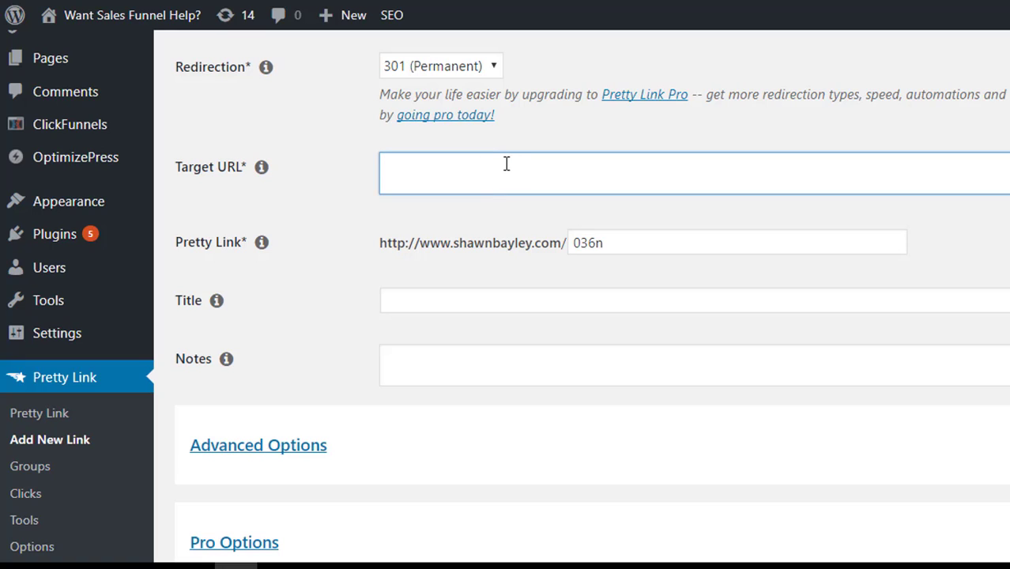
{"action": "type", "text": "www.shawnbayl"}
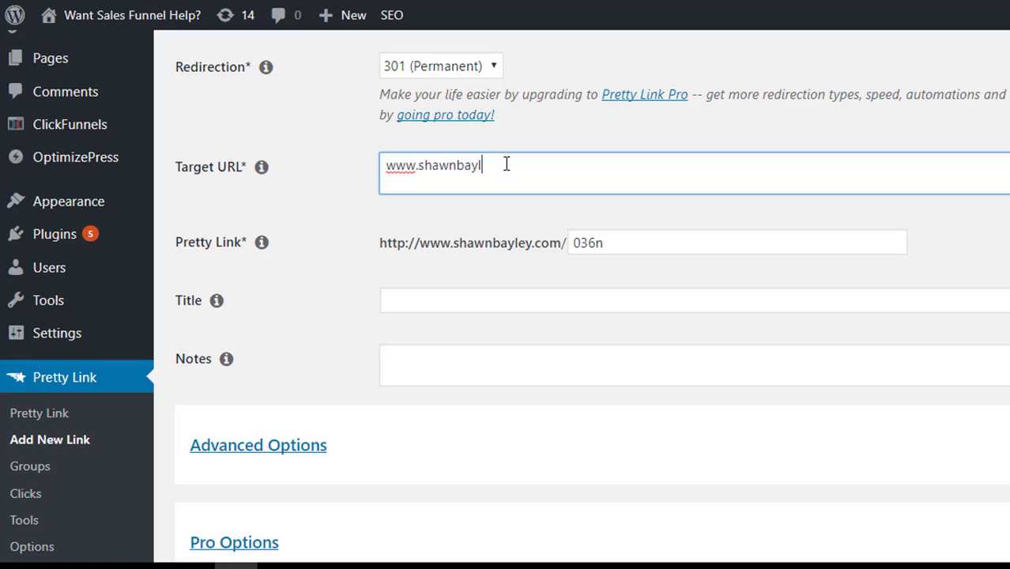
{"action": "type", "text": "ey.com/9898234jkhasj"}
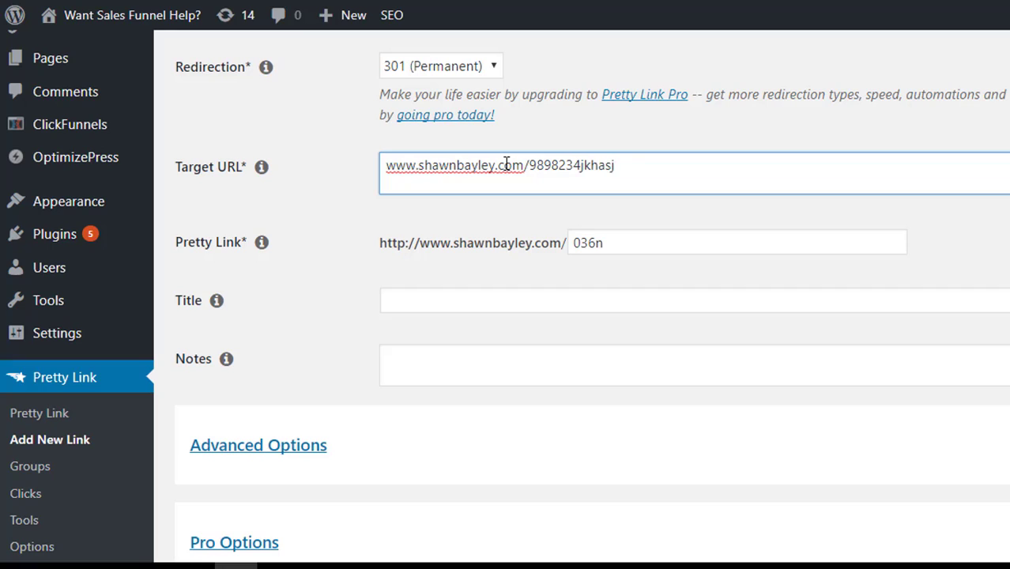
{"action": "type", "text": "/2kjhaoskln/234998"}
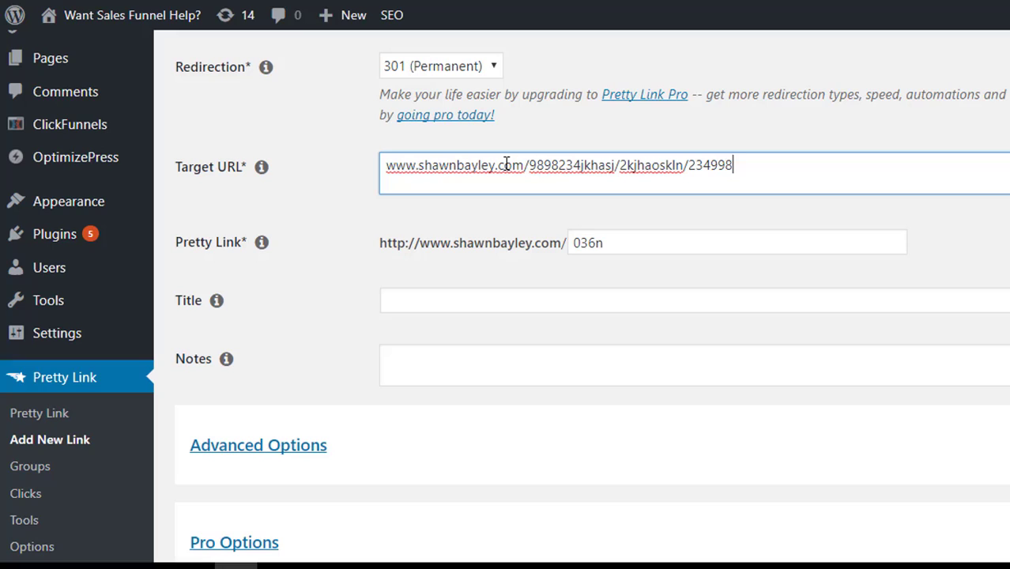
{"action": "type", "text": "234/akndfpijw9"}
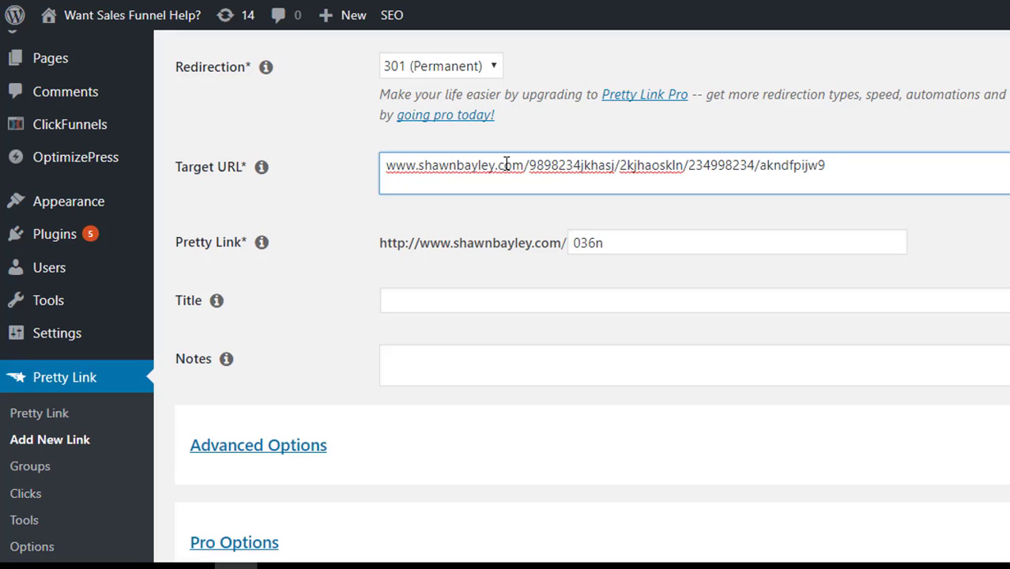
{"action": "left_click_drag", "start_coordinate": [922, 169], "coordinate": [394, 166]}
{"action": "left_click", "coordinate": [837, 166]}
{"action": "left_click", "coordinate": [388, 166]}
- Replace the suggested ending of the pretty link address with kickasscopyvideo
{"action": "left_click_drag", "start_coordinate": [627, 240], "coordinate": [519, 252]}
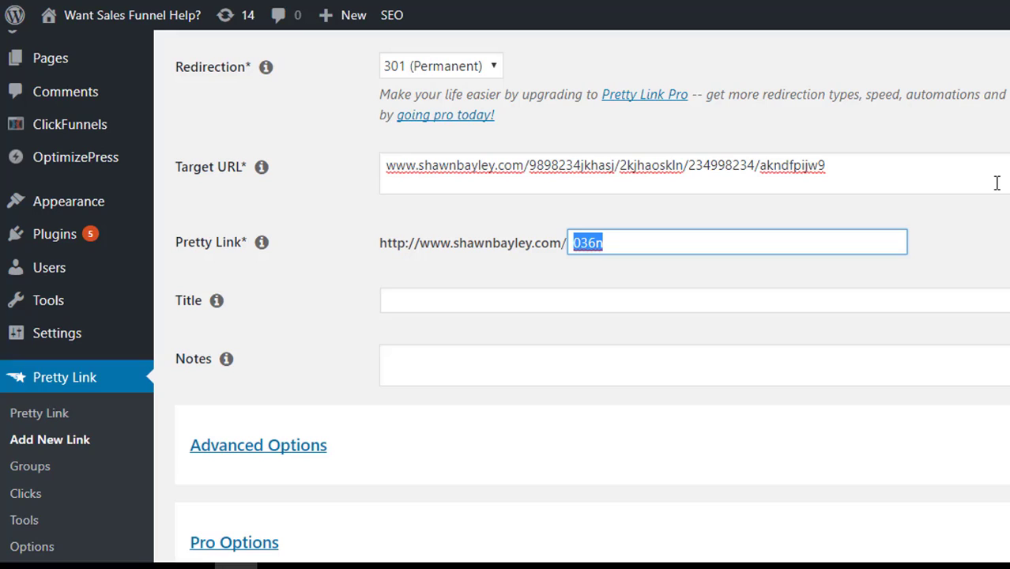
{"action": "type", "text": "kicka"}
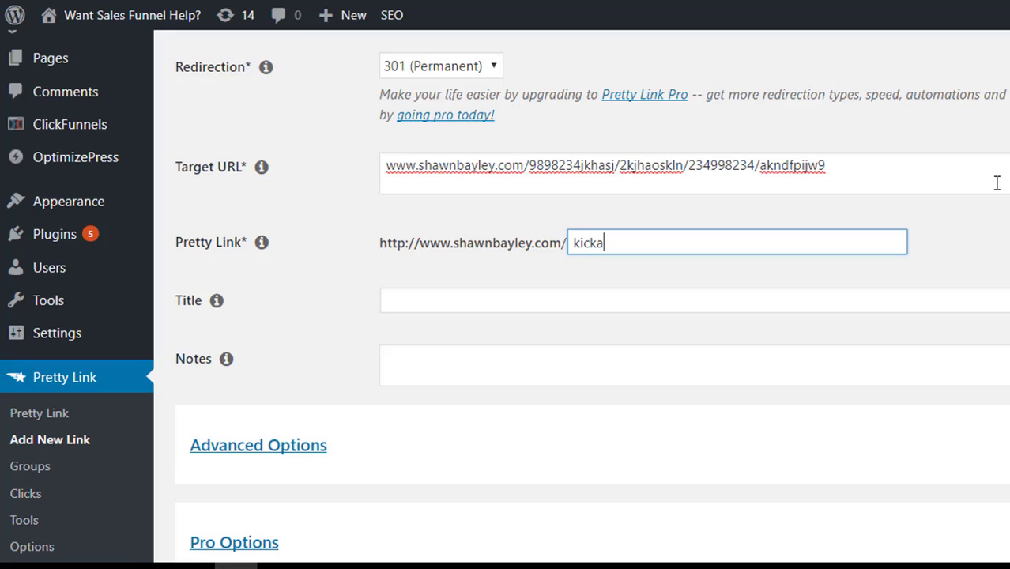
{"action": "type", "text": "sscopyvideo"}
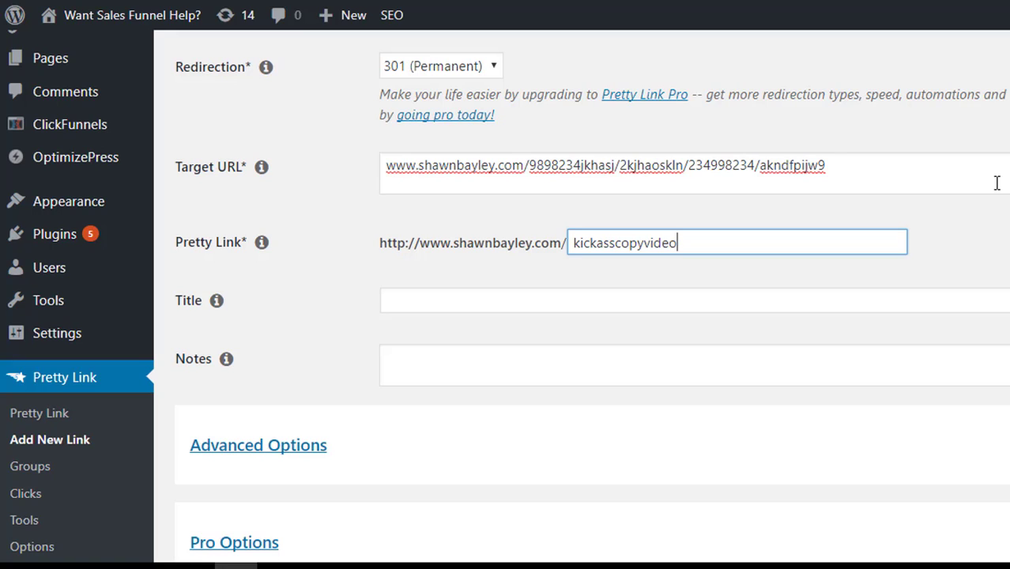
{"action": "left_click", "coordinate": [592, 243]}
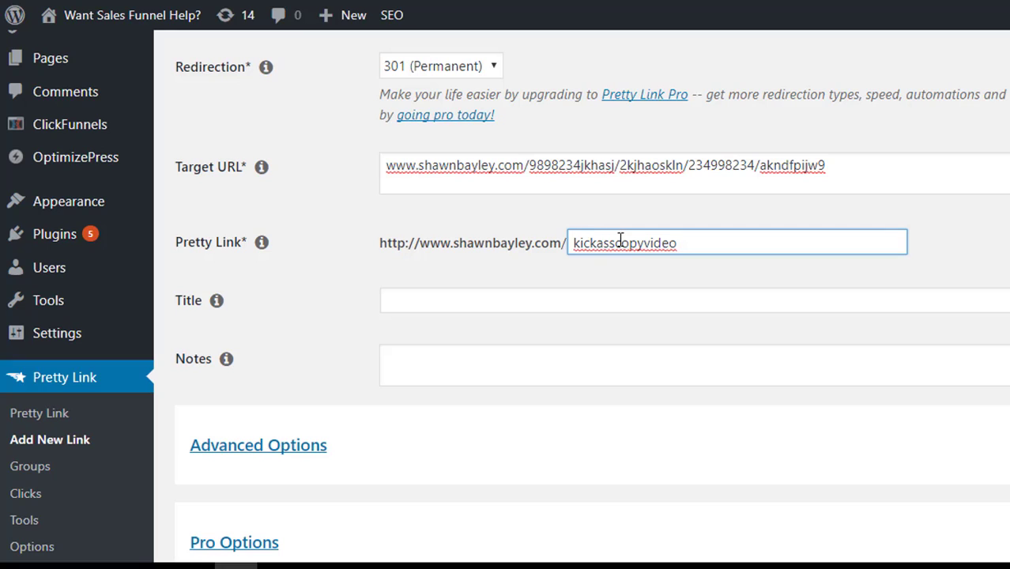
- Change the ending of the pretty link address to salescopyvideo
{"action": "left_click_drag", "start_coordinate": [706, 249], "coordinate": [536, 260]}
{"action": "type", "text": "copyvid"}
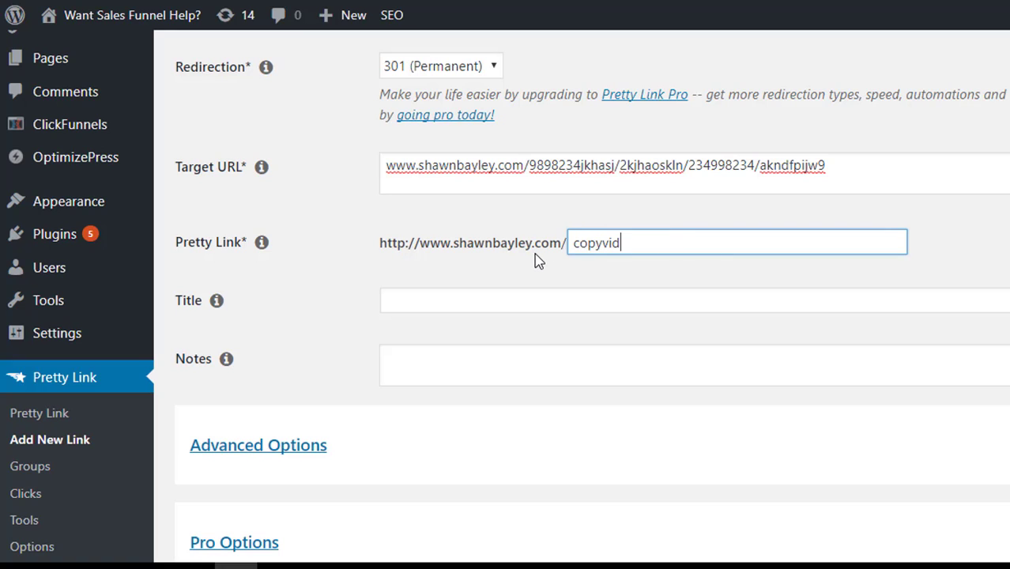
{"action": "key", "text": "ctrl+a"}
{"action": "type", "text": "salesco"}
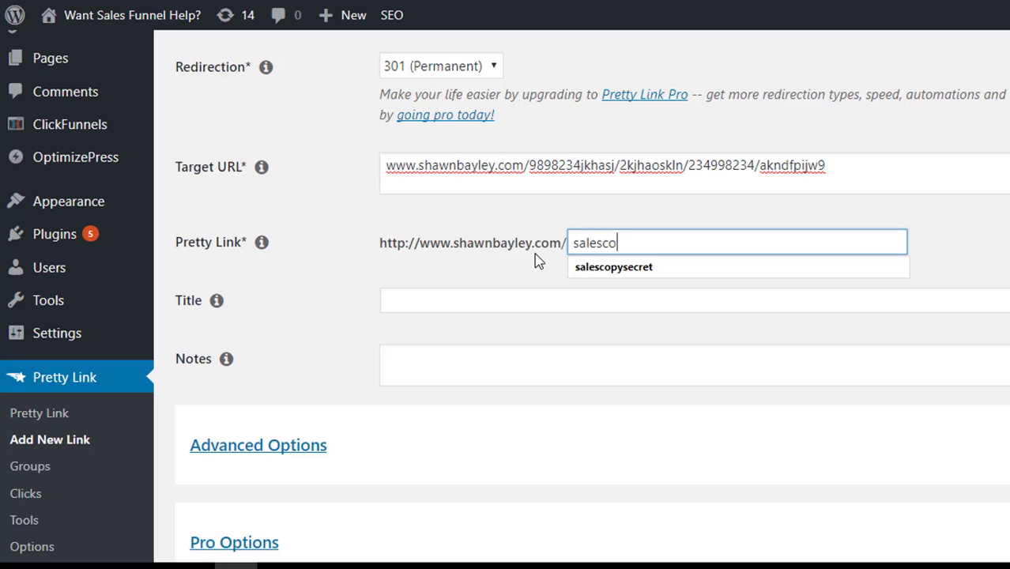
{"action": "key", "text": "Down"}
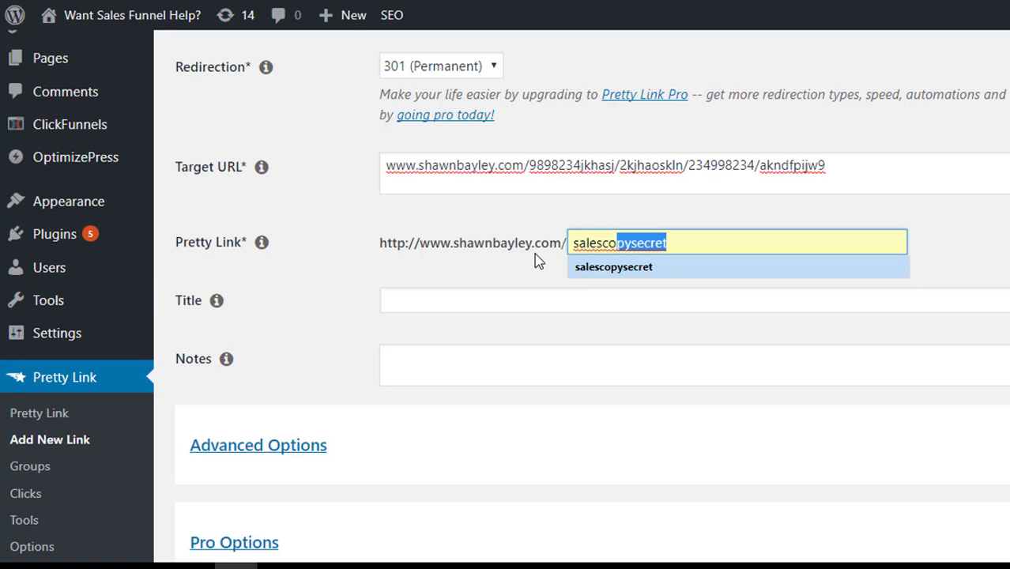
{"action": "left_click", "coordinate": [257, 328]}
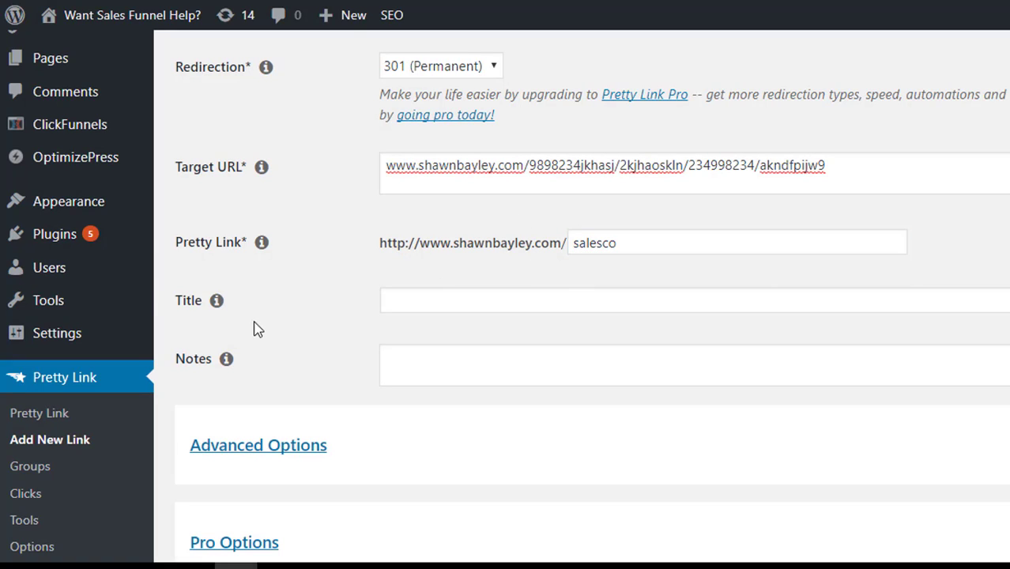
{"action": "type", "text": "py"}
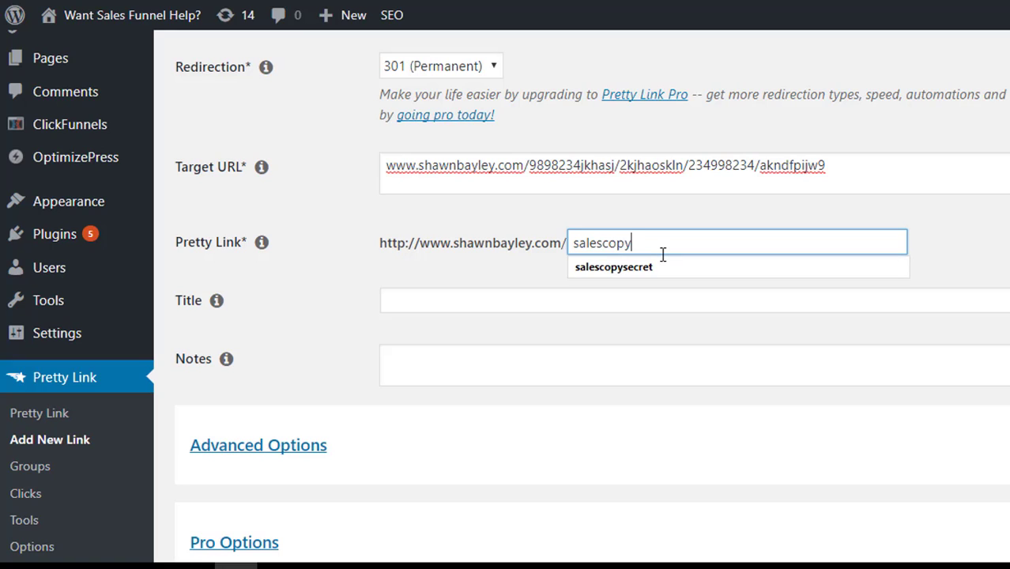
{"action": "key", "text": "Tab"}
{"action": "left_click", "coordinate": [696, 243]}
{"action": "type", "text": "video"}
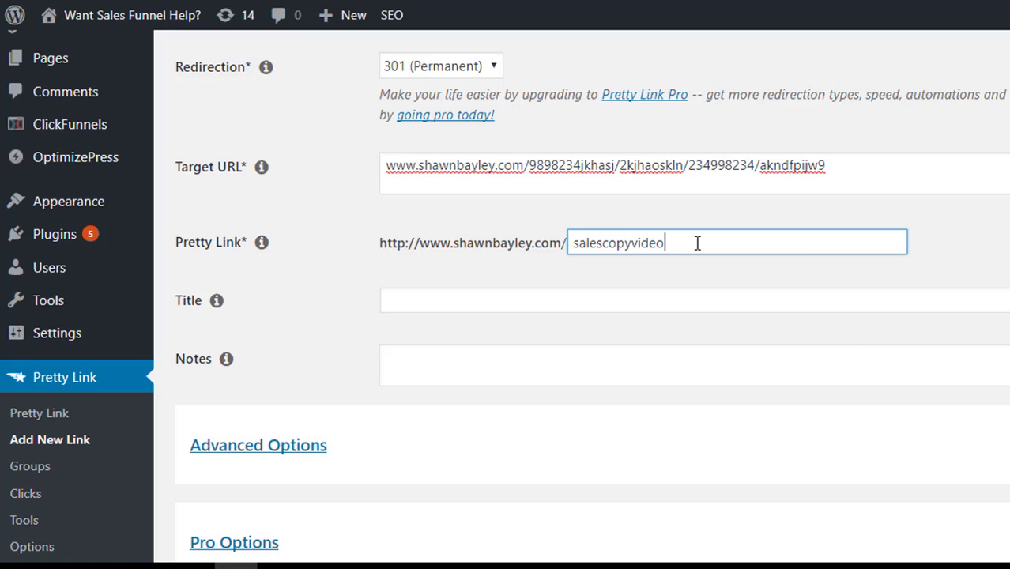
{"action": "left_click", "coordinate": [1001, 263]}
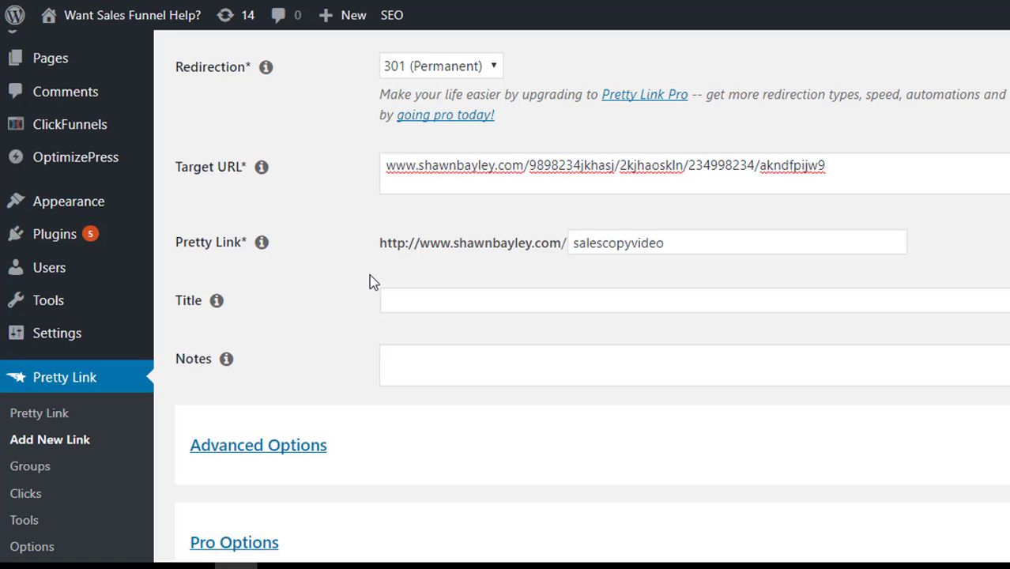
- Give the link the title "Copy Video for New Subscribers" and leave the title field
{"action": "left_click", "coordinate": [443, 303]}
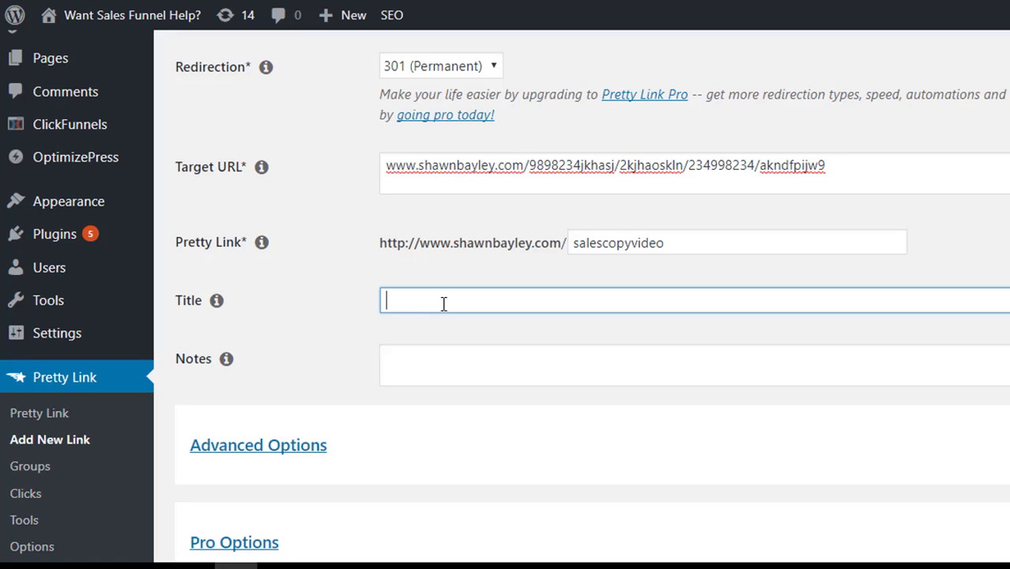
{"action": "type", "text": "Copy Video for New Su"}
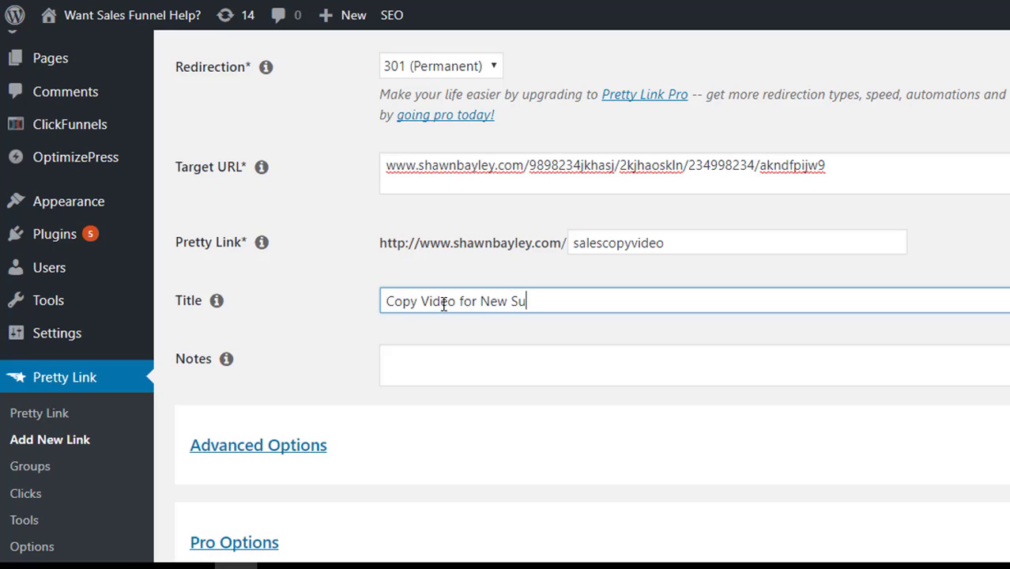
{"action": "type", "text": "bscribers"}
{"action": "key", "text": "Tab"}
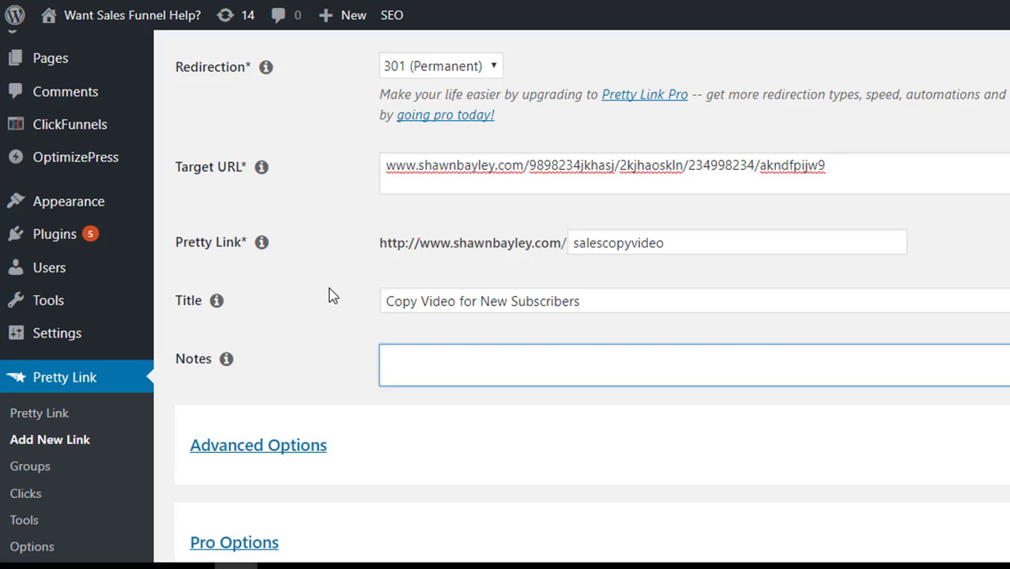
- Review the completed link form, comparing the short pretty link address with the long target URL
{"action": "scroll", "coordinate": [409, 369], "scroll_direction": "down", "scroll_amount": 2}
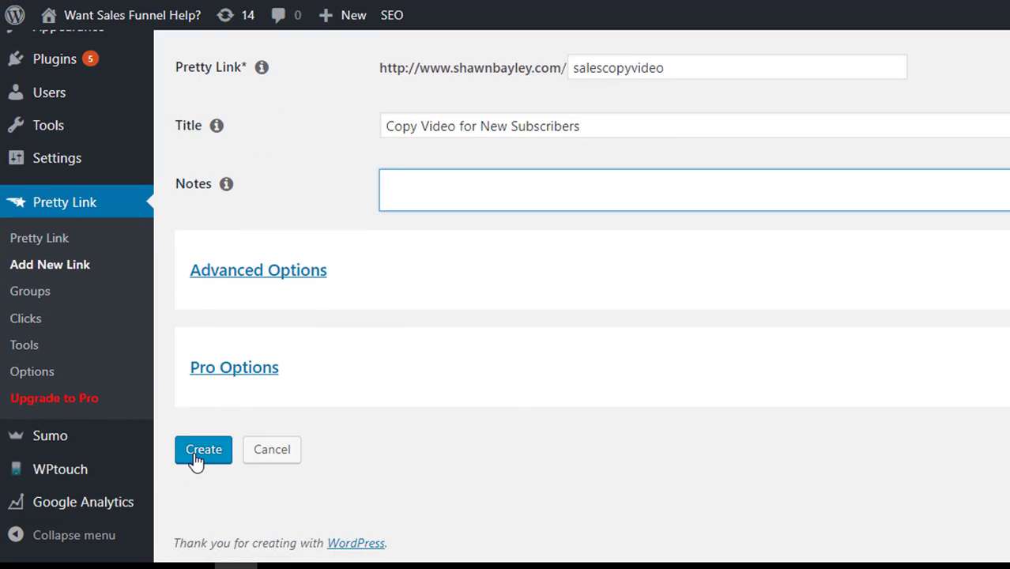
{"action": "scroll", "coordinate": [514, 397], "scroll_direction": "up", "scroll_amount": 2}
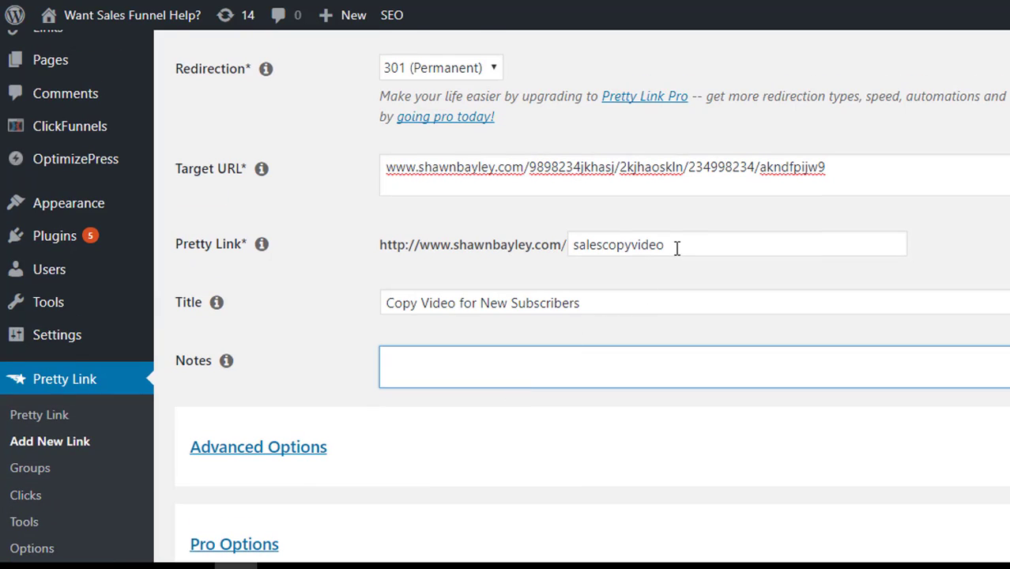
{"action": "left_click", "coordinate": [683, 243]}
{"action": "double_click", "coordinate": [598, 247]}
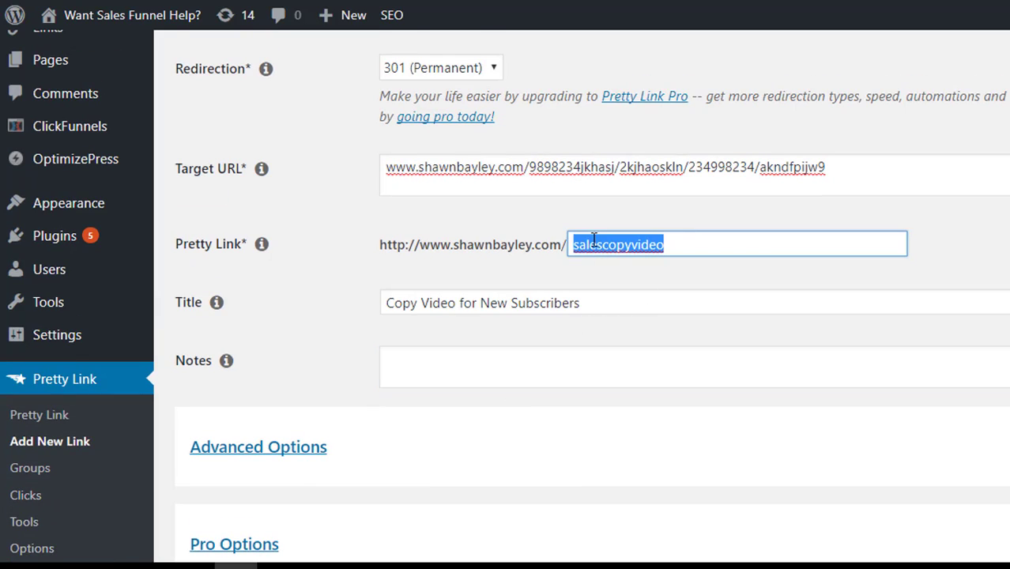
{"action": "left_click", "coordinate": [591, 247]}
{"action": "left_click_drag", "start_coordinate": [707, 249], "coordinate": [496, 251]}
{"action": "left_click", "coordinate": [485, 241]}
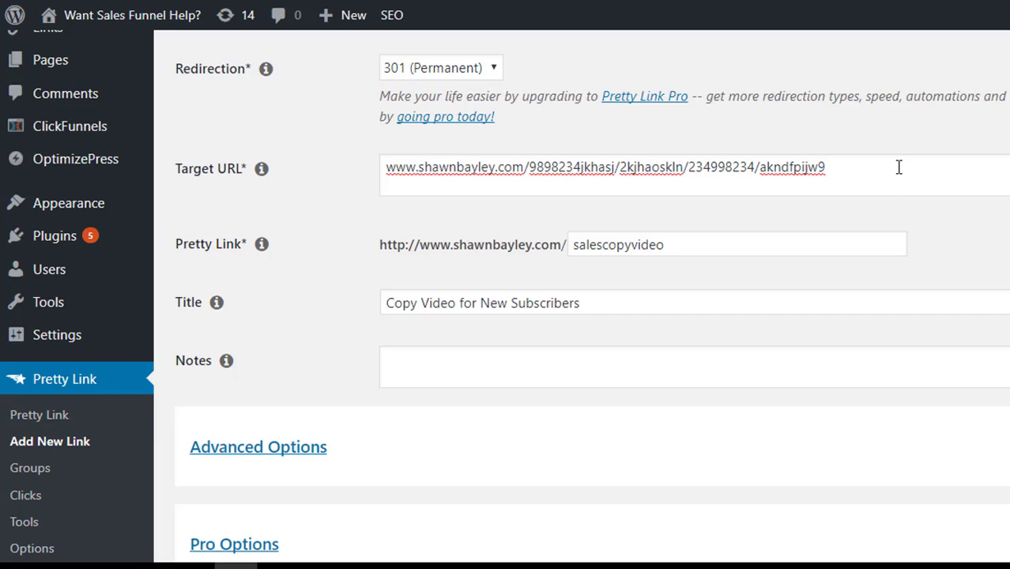
{"action": "left_click_drag", "start_coordinate": [894, 165], "coordinate": [368, 166]}
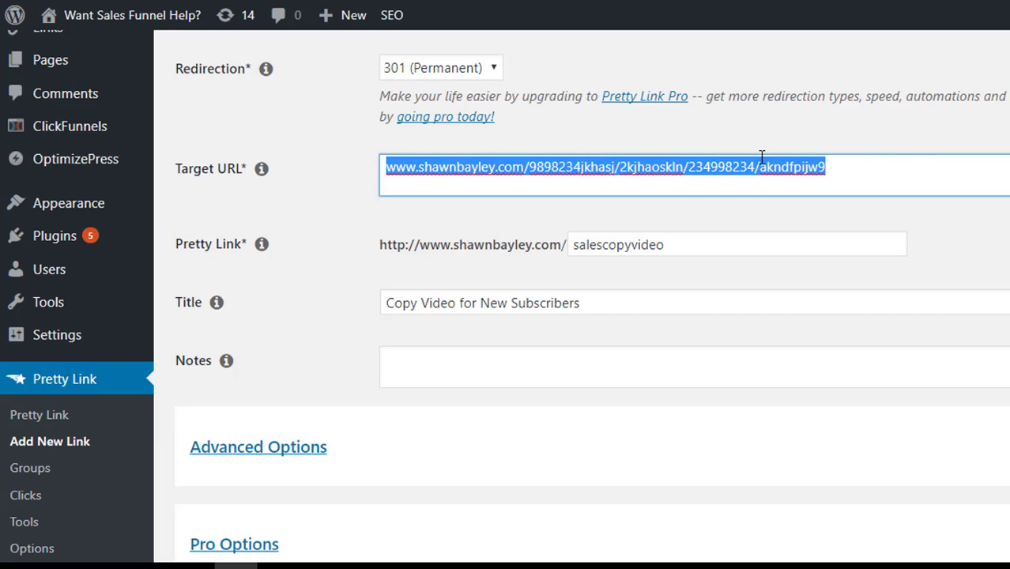
{"action": "left_click", "coordinate": [911, 165]}
{"action": "left_click", "coordinate": [688, 239]}
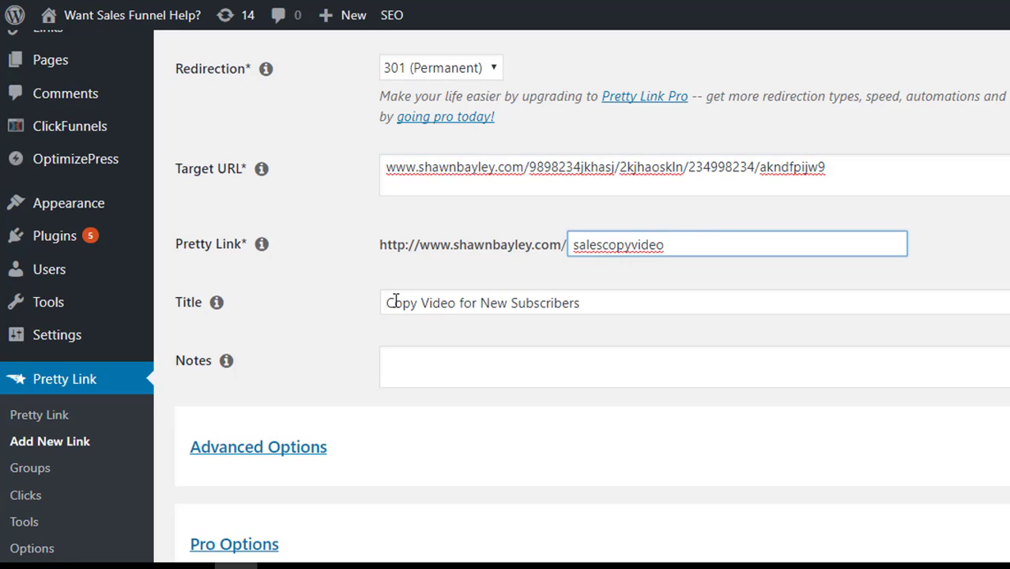
{"action": "left_click", "coordinate": [475, 254]}
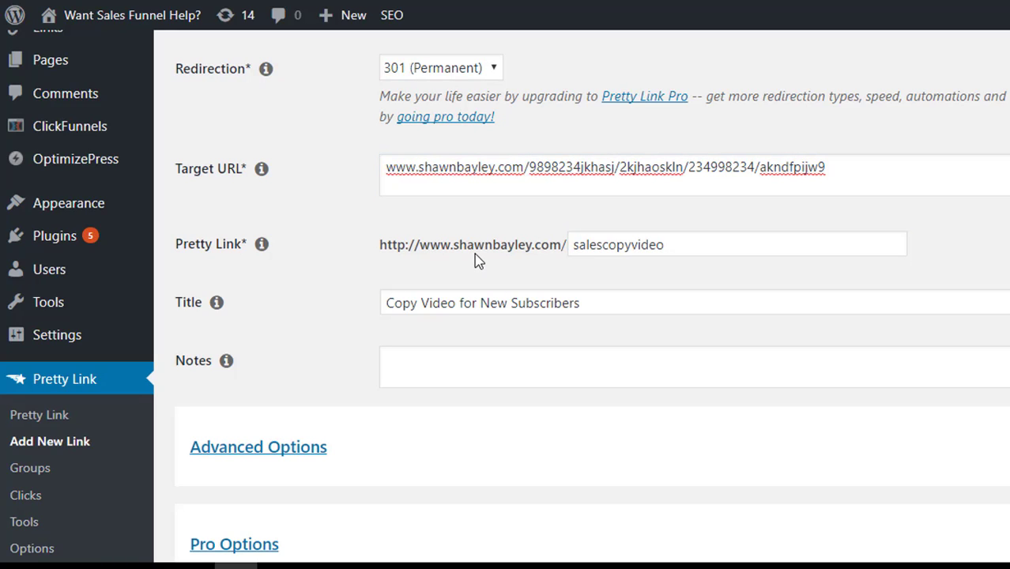